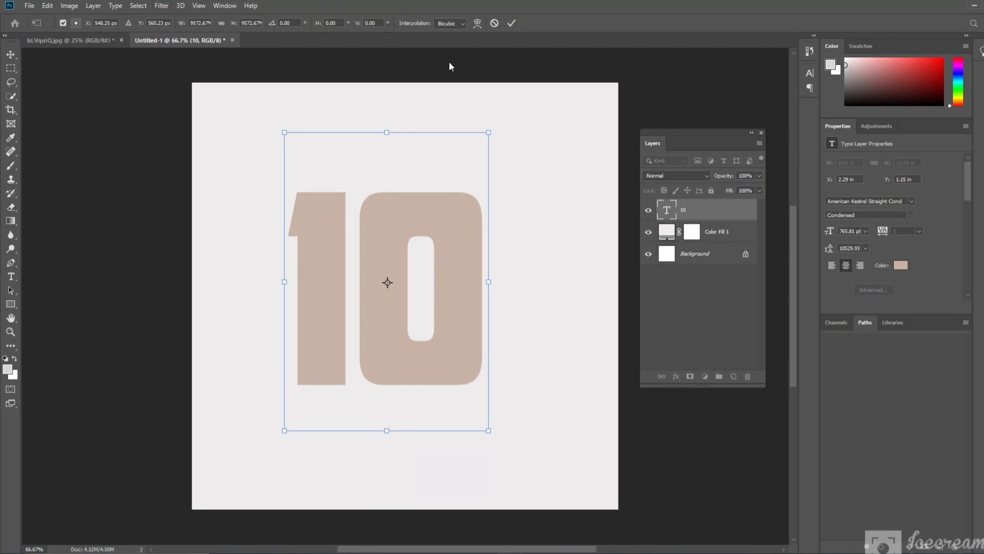
# Apply the transform of the number 10 text, center it horizontally and vertically on the canvas, and clear the selection.
pyautogui.click(510, 24)
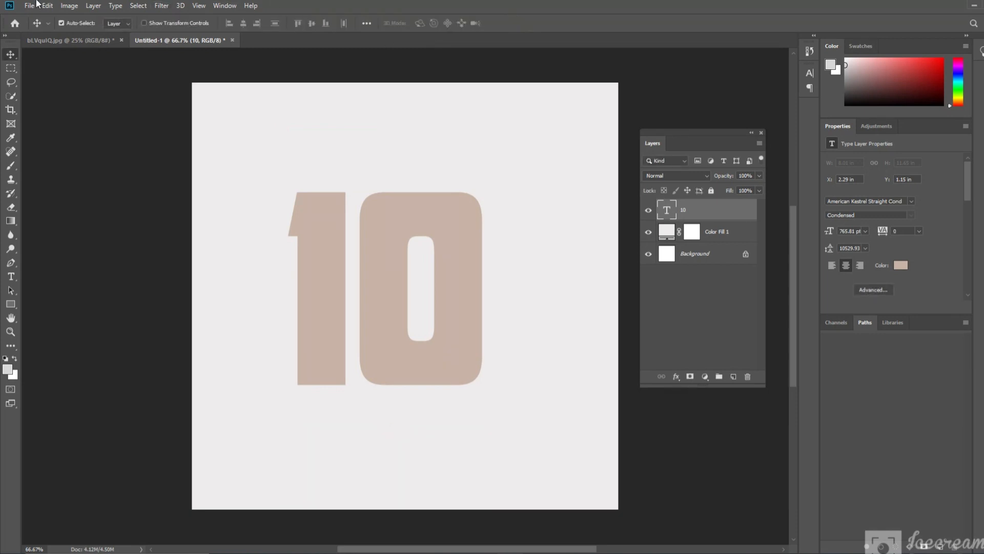
pyautogui.click(135, 7)
pyautogui.click(154, 16)
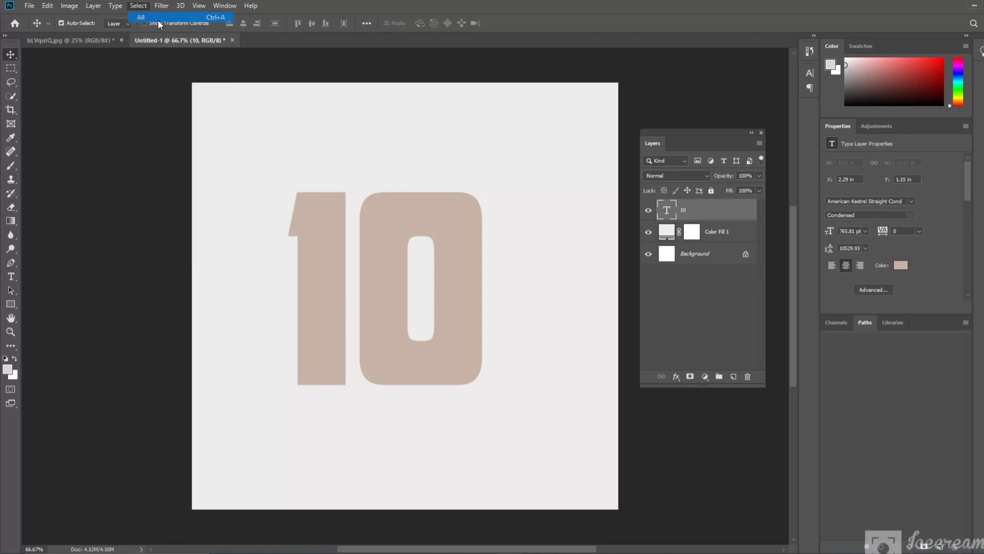
pyautogui.click(240, 25)
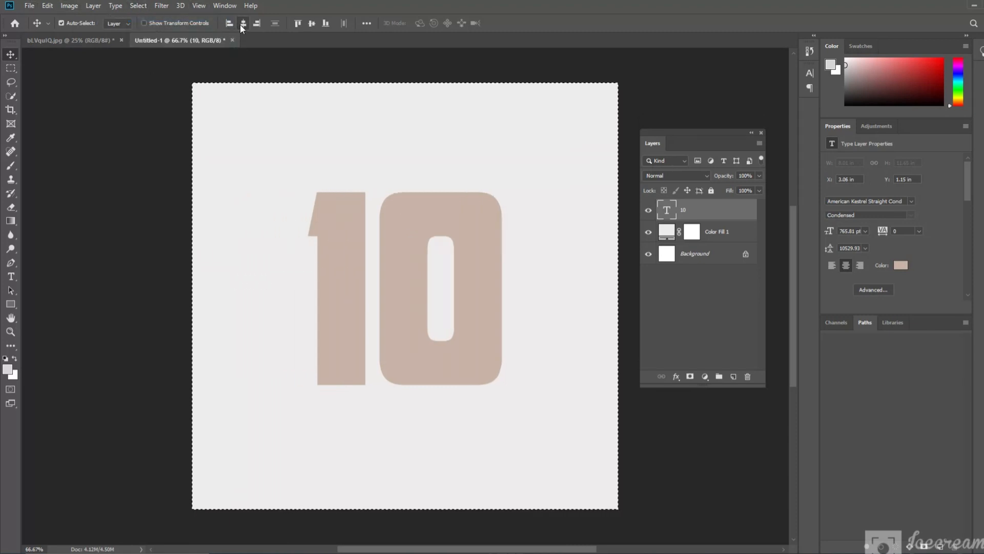
pyautogui.click(311, 23)
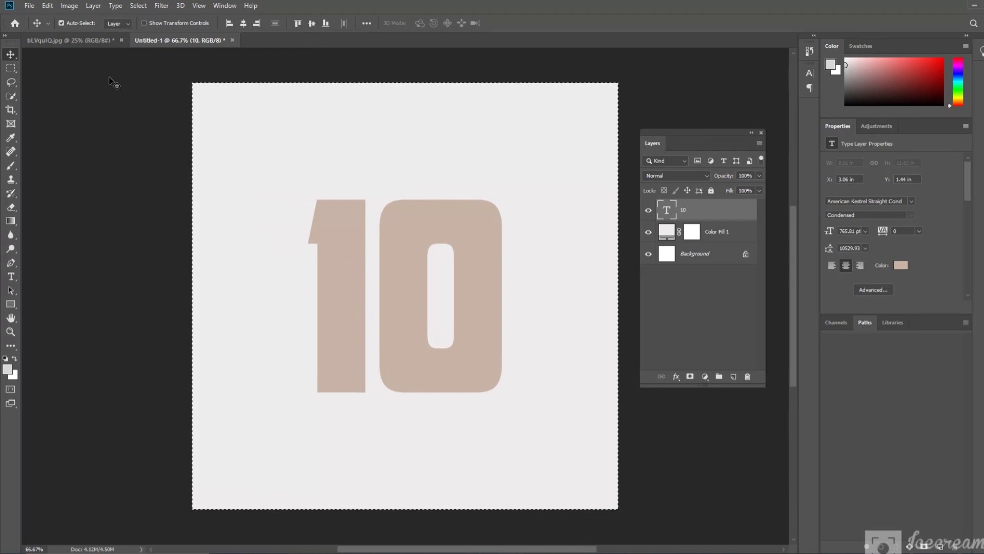
pyautogui.click(138, 6)
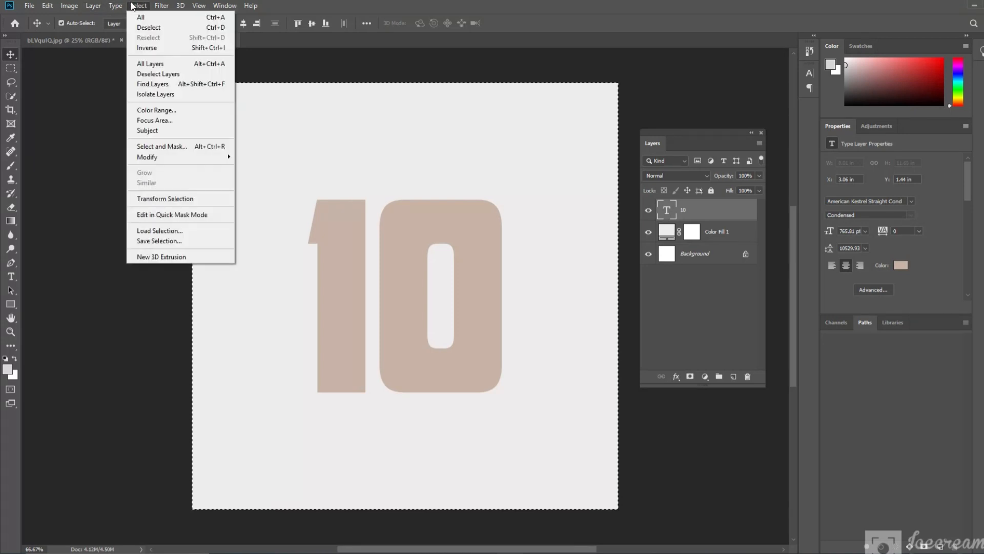
pyautogui.click(149, 27)
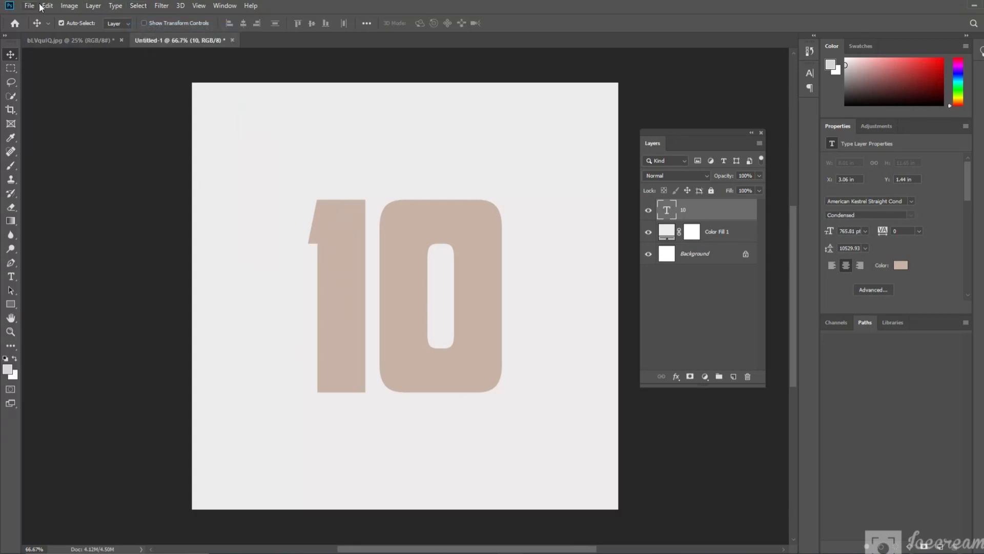
# Duplicate the Background layer of the footballer photo and move the copy into the Untitled-1 document.
pyautogui.click(51, 46)
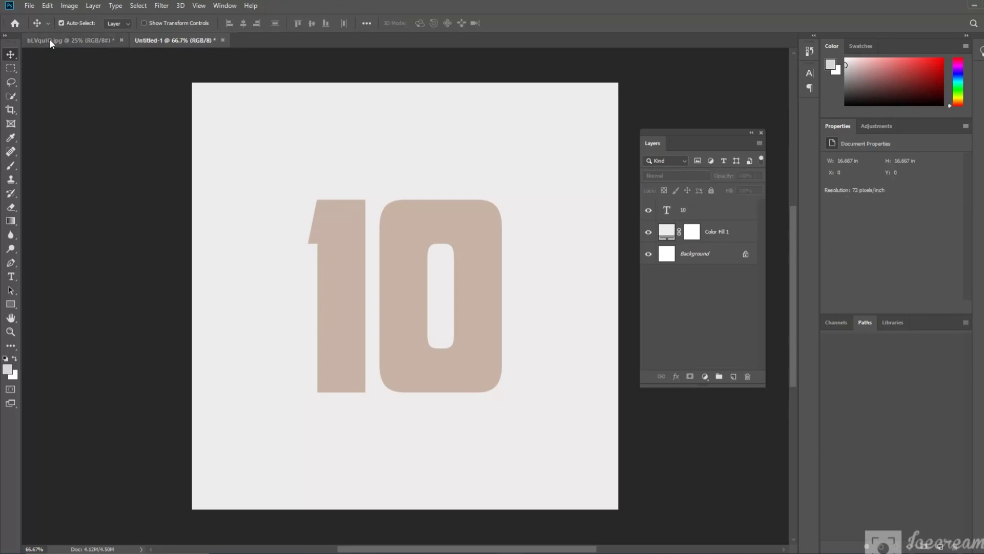
pyautogui.click(50, 39)
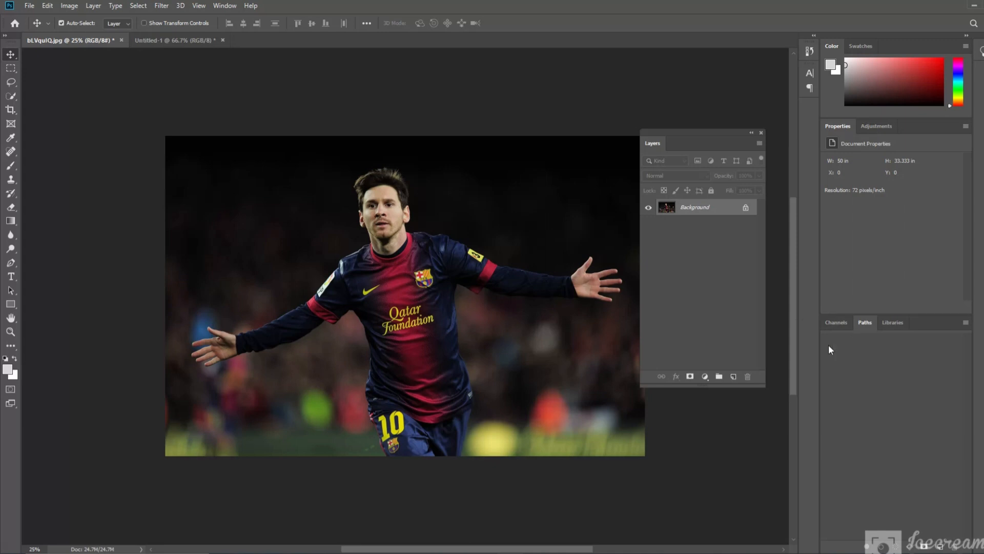
pyautogui.moveTo(718, 211); pyautogui.dragTo(734, 377)
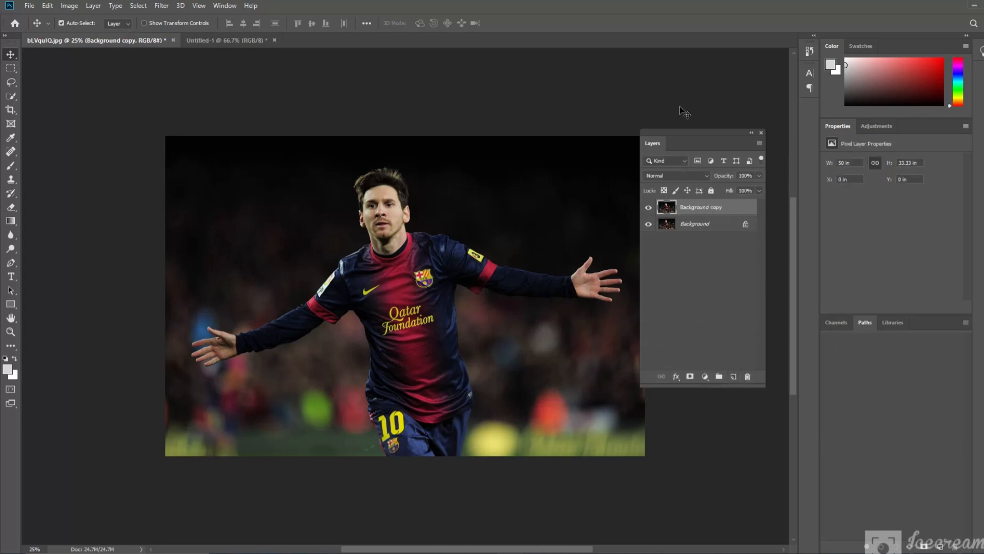
pyautogui.moveTo(359, 340); pyautogui.dragTo(399, 319)
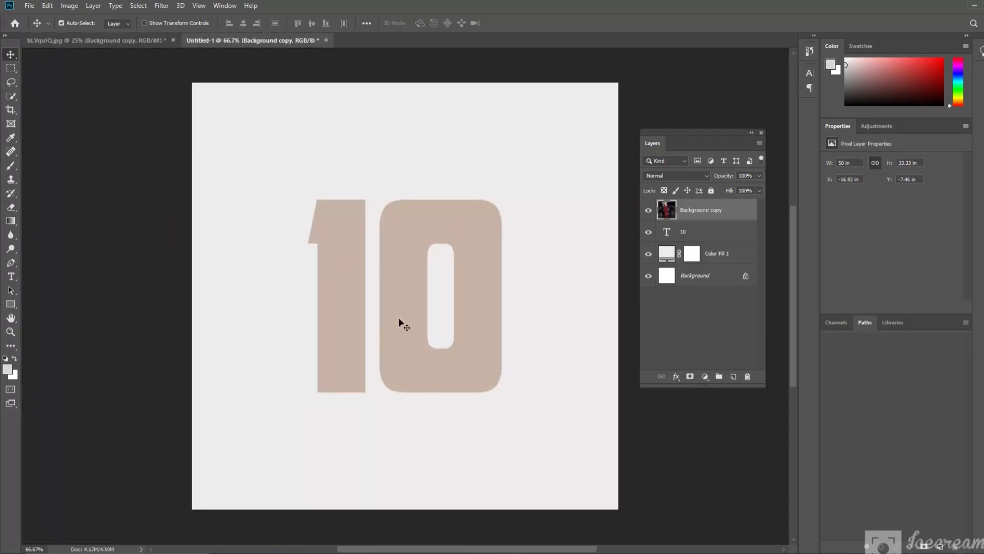
# Scale the footballer photo down to about 22.8% and move it up over the number 10.
pyautogui.scroll(-1, 399, 319)
pyautogui.scroll(-1, 398, 318)
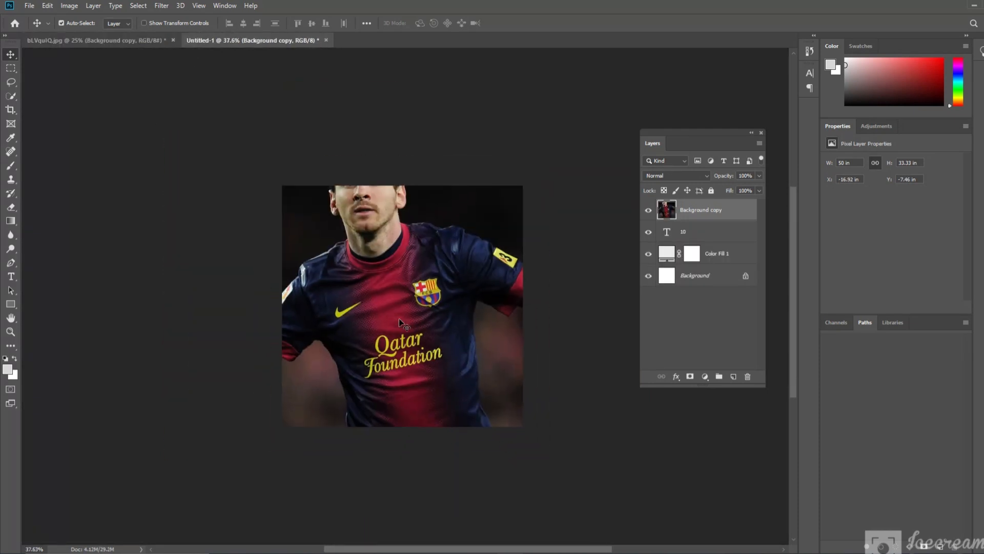
pyautogui.hotkey('ctrl', 't')
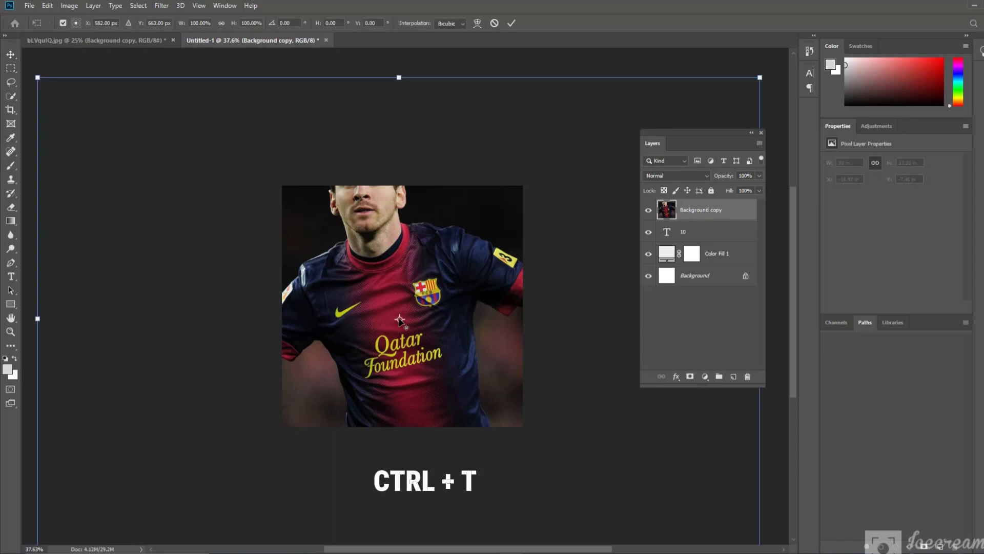
pyautogui.scroll(-1, 399, 320)
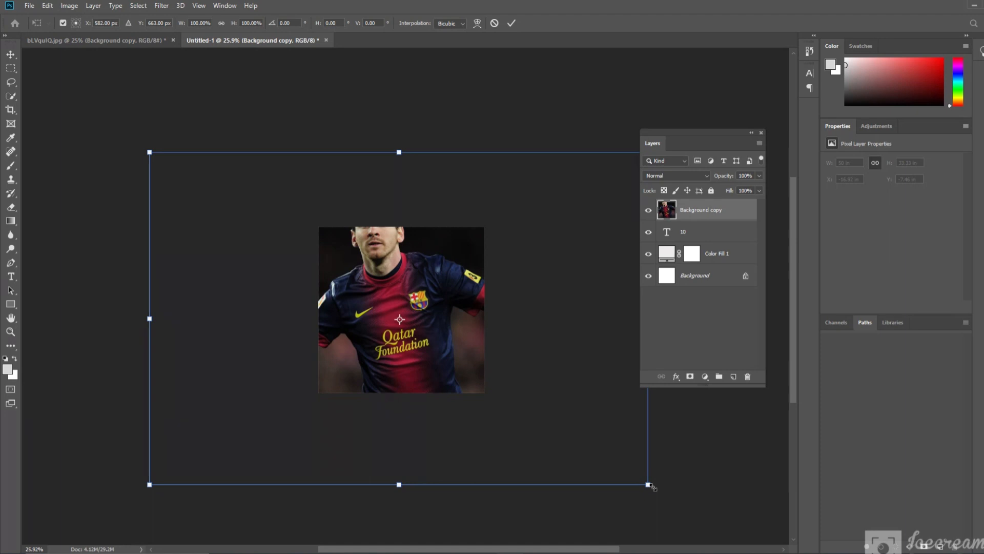
pyautogui.moveTo(654, 487); pyautogui.dragTo(470, 345)
pyautogui.hotkey('ctrl', '0')
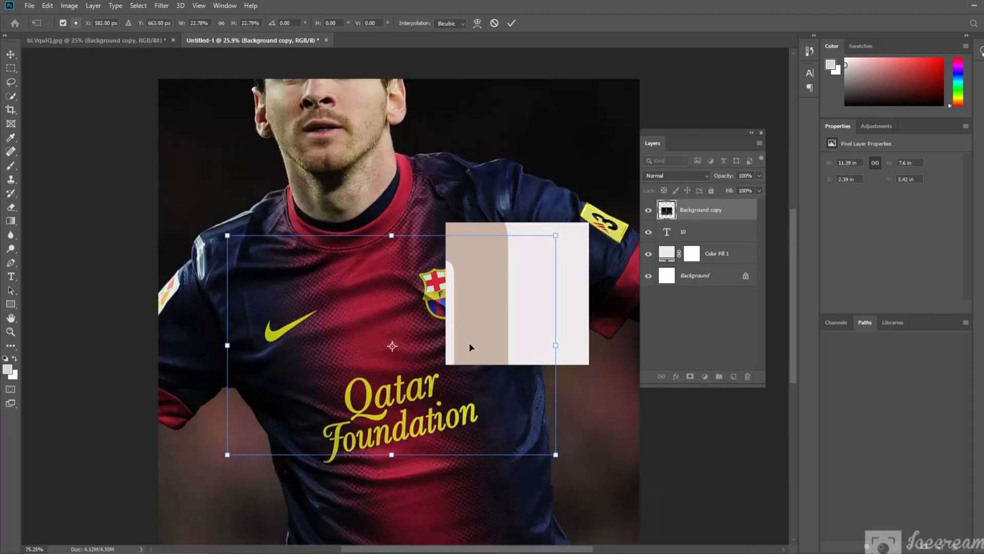
pyautogui.moveTo(450, 336)
pyautogui.mouseDown()
pyautogui.moveTo(450, 289)
pyautogui.moveTo(450, 322)
pyautogui.mouseUp()
# Hide the photo layer and add a white 10 px stroke positioned outside the number 10 text.
pyautogui.click(649, 210)
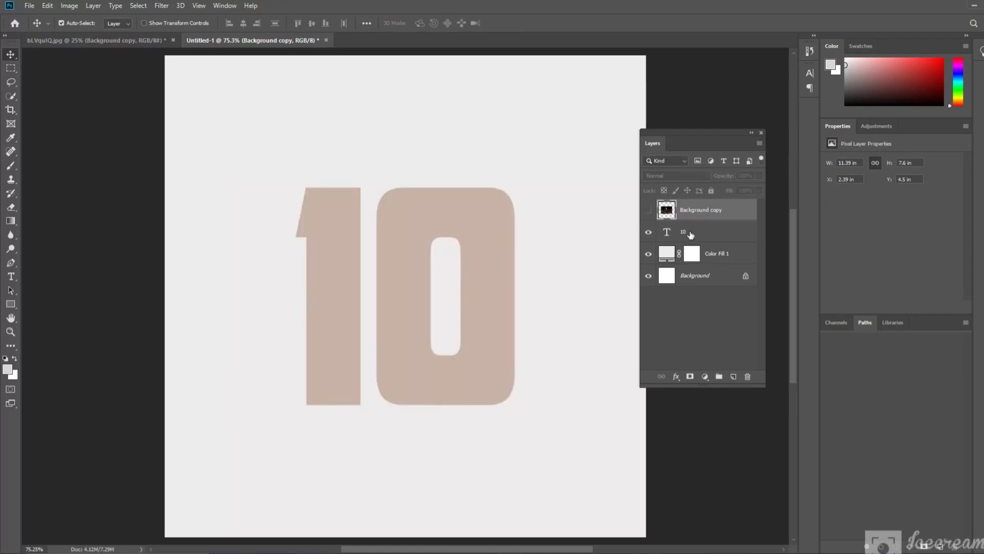
pyautogui.click(690, 234)
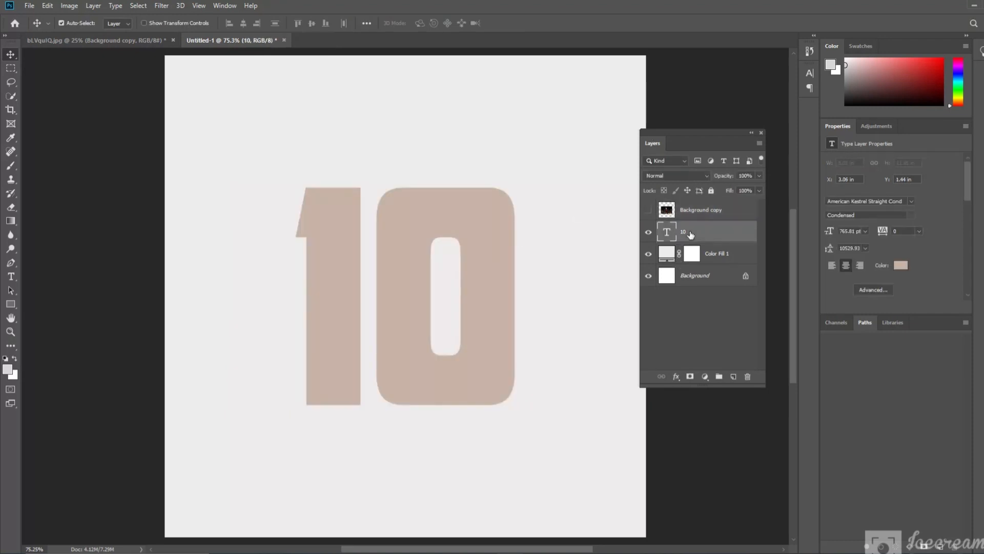
pyautogui.click(673, 375)
pyautogui.click(689, 391)
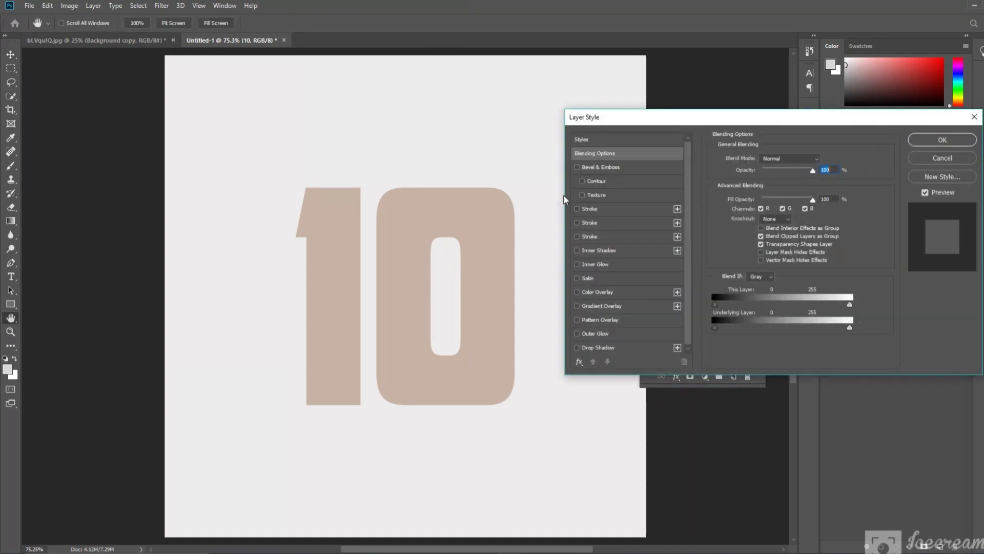
pyautogui.click(588, 209)
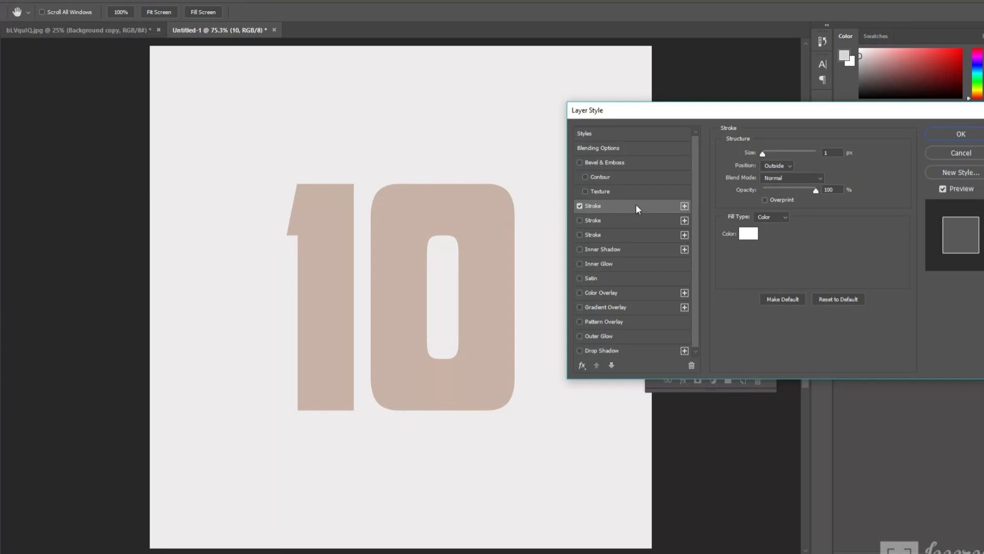
pyautogui.click(832, 154)
pyautogui.scroll(8, 832, 154)
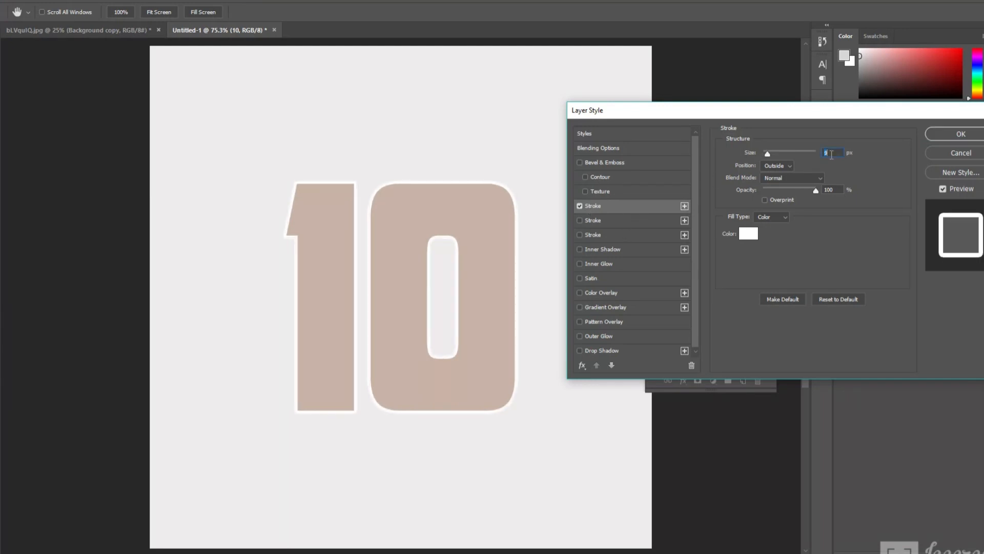
pyautogui.scroll(1, 831, 154)
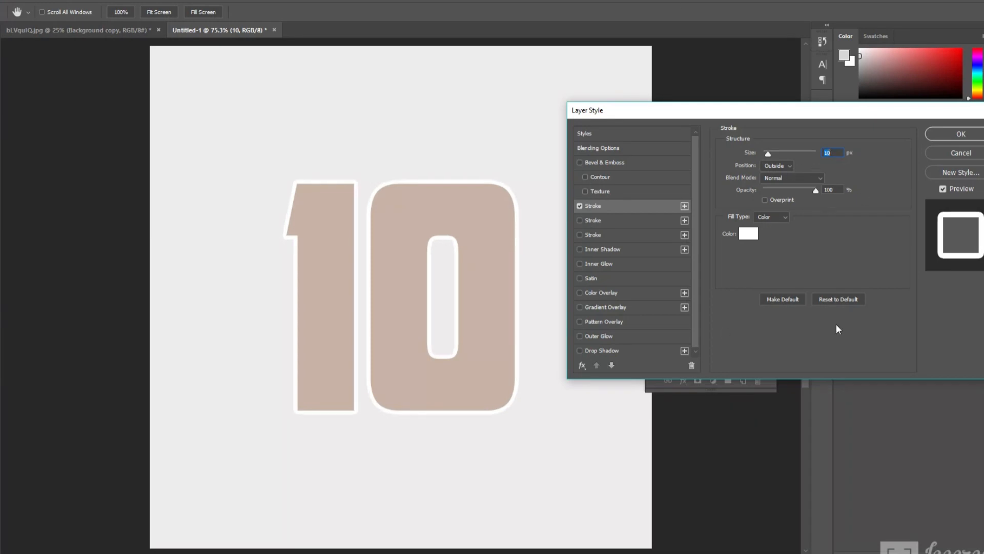
pyautogui.click(776, 164)
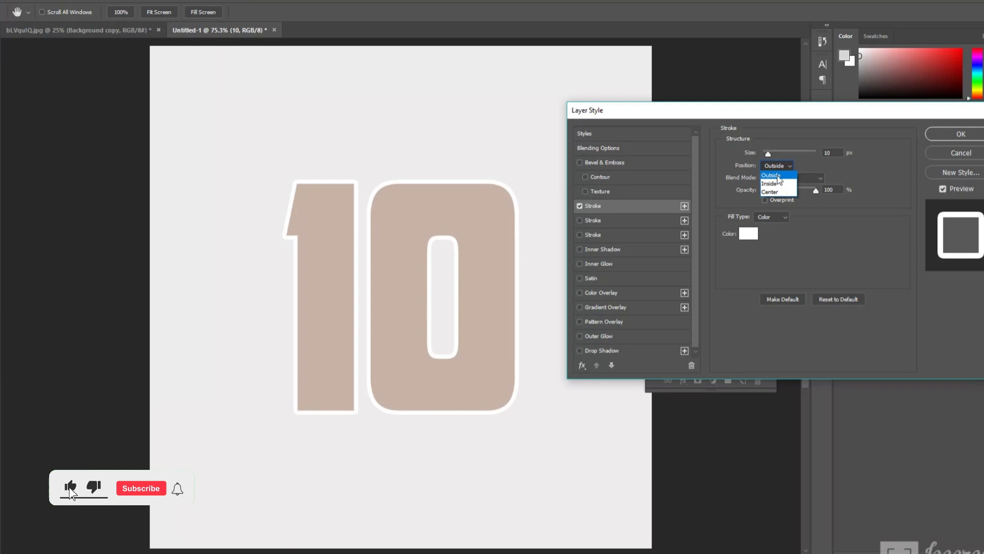
pyautogui.click(779, 165)
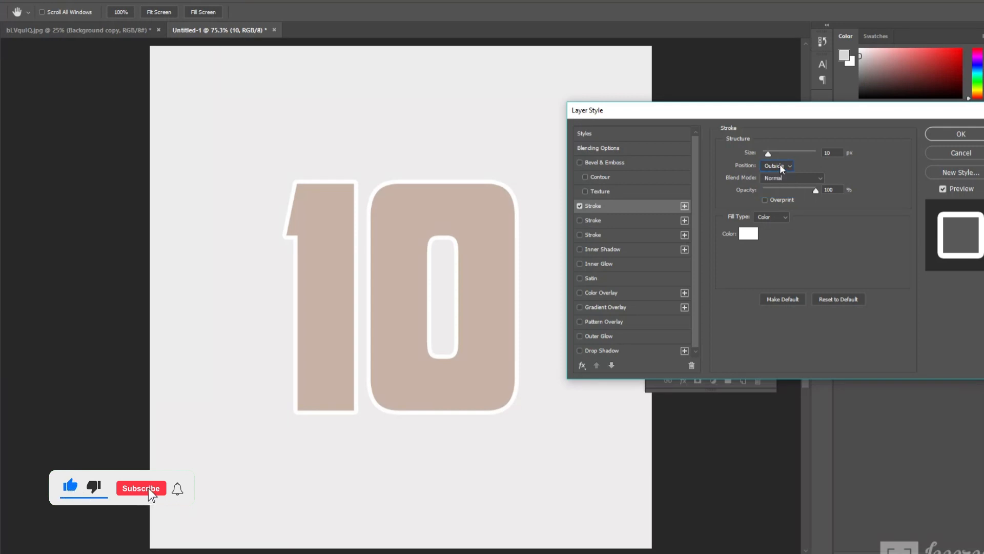
# Add a drop shadow to the number 10 text with 50% opacity, 35 px distance and 25 px size.
pyautogui.click(606, 350)
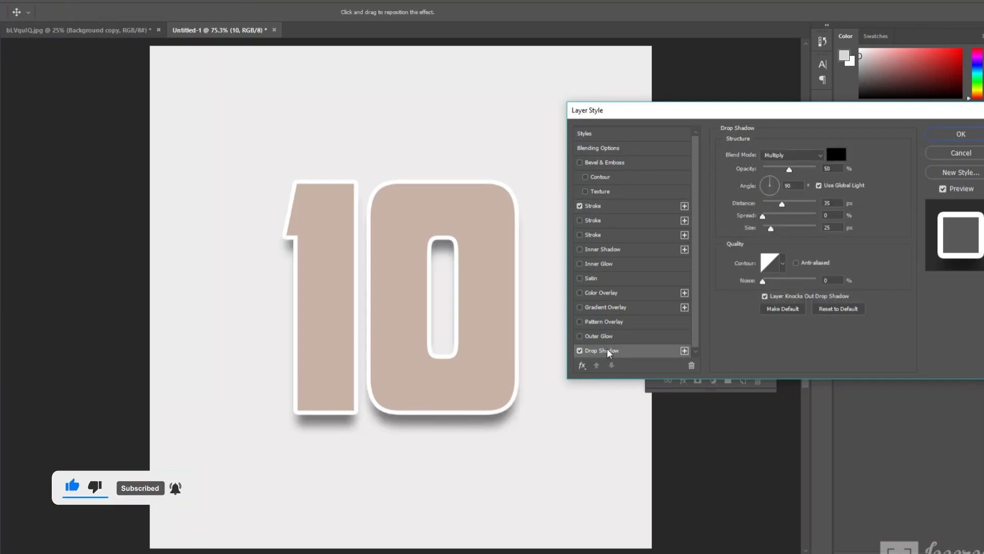
pyautogui.doubleClick(828, 168)
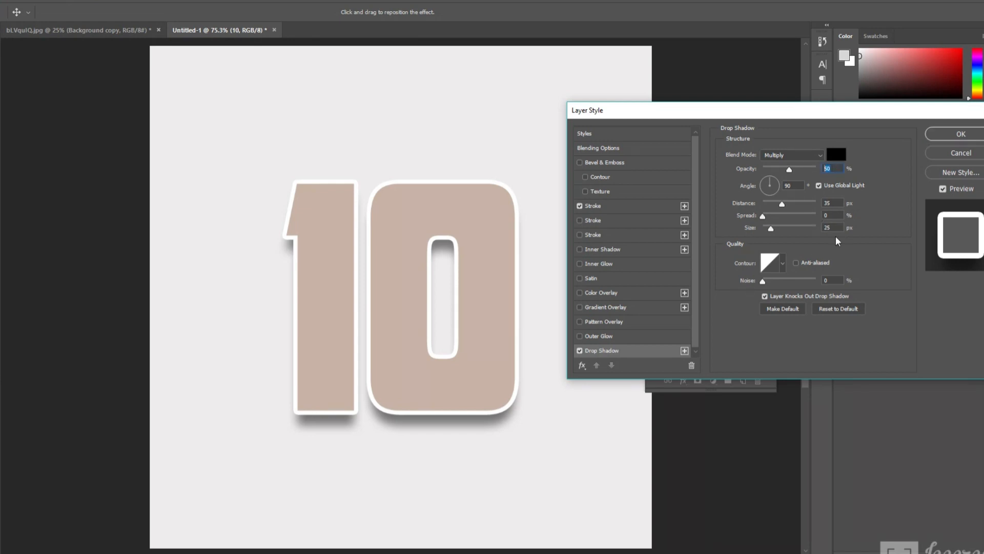
pyautogui.doubleClick(833, 203)
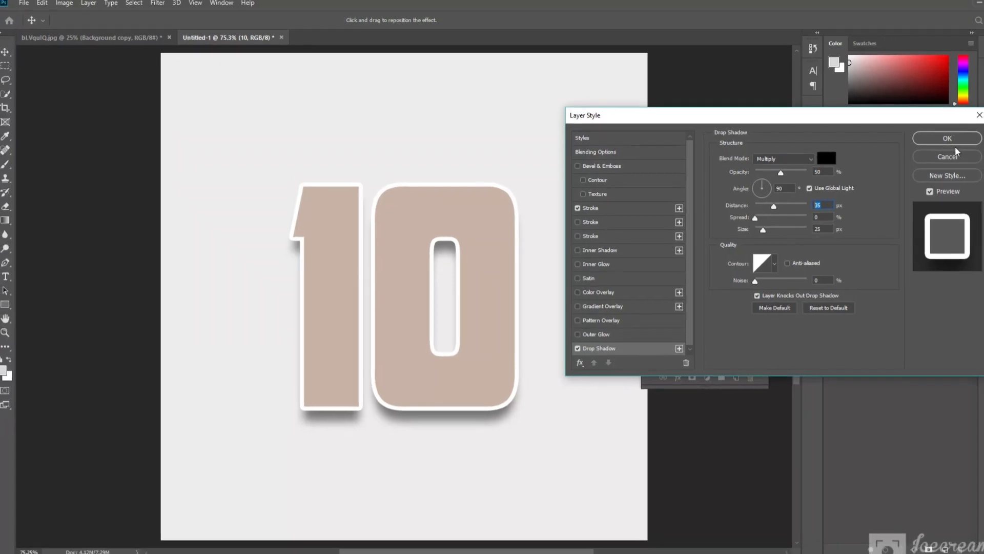
pyautogui.click(948, 140)
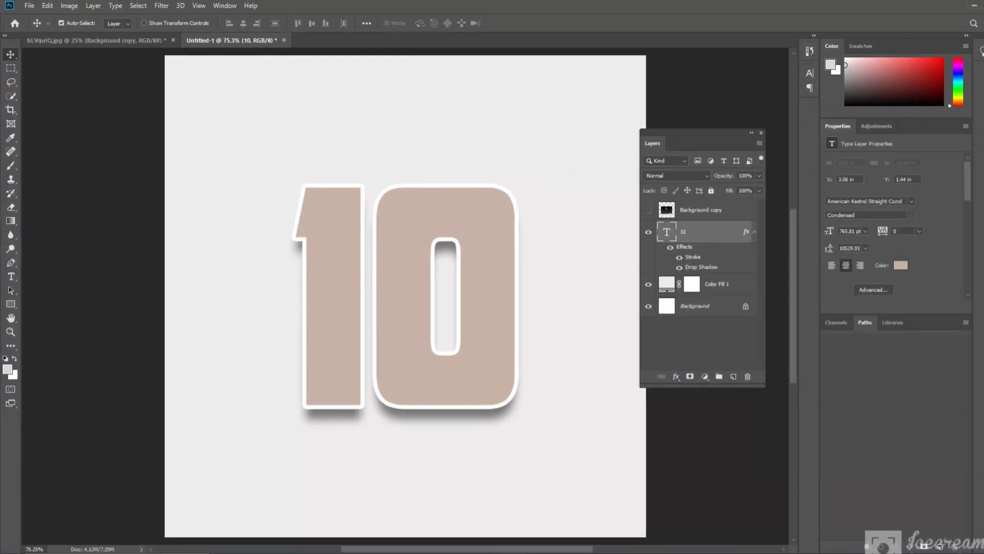
# Show the photo layer again and lower its opacity to 51%.
pyautogui.click(648, 210)
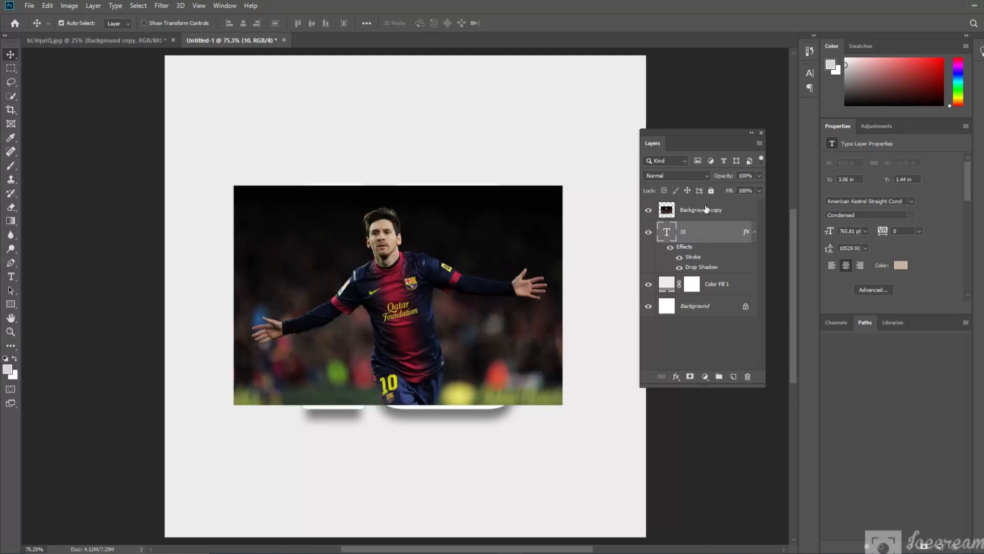
pyautogui.click(706, 212)
pyautogui.moveTo(726, 176); pyautogui.dragTo(699, 177)
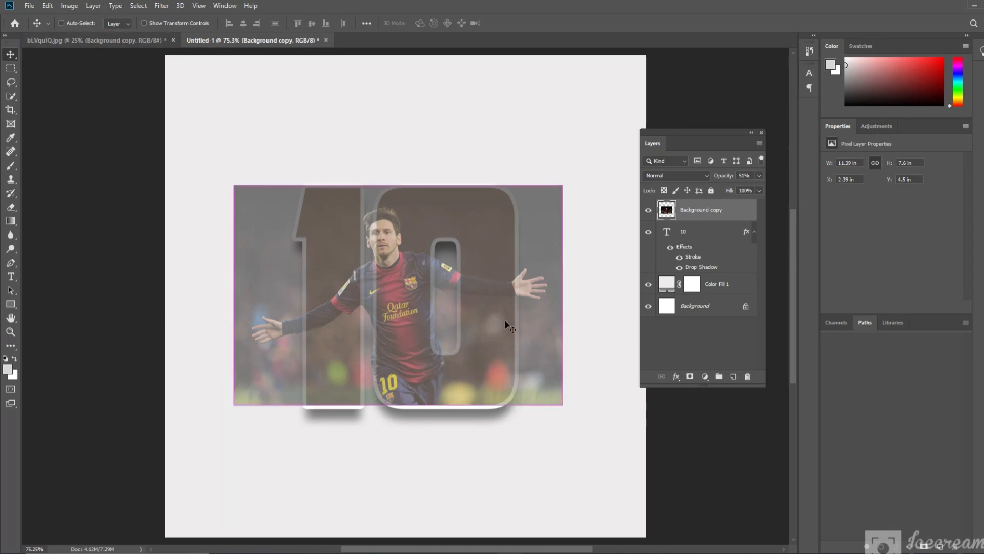
# Scale the photo to about 109.5%, shift it about 0.67 in right and 0.21 in down, and restore its opacity to 100%.
pyautogui.hotkey('ctrl', 't')
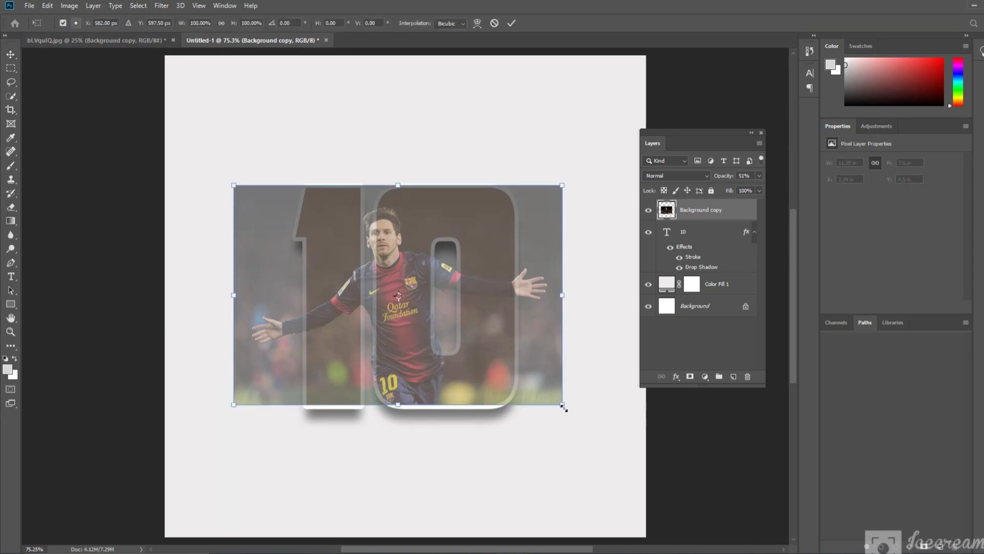
pyautogui.moveTo(563, 408); pyautogui.dragTo(574, 426)
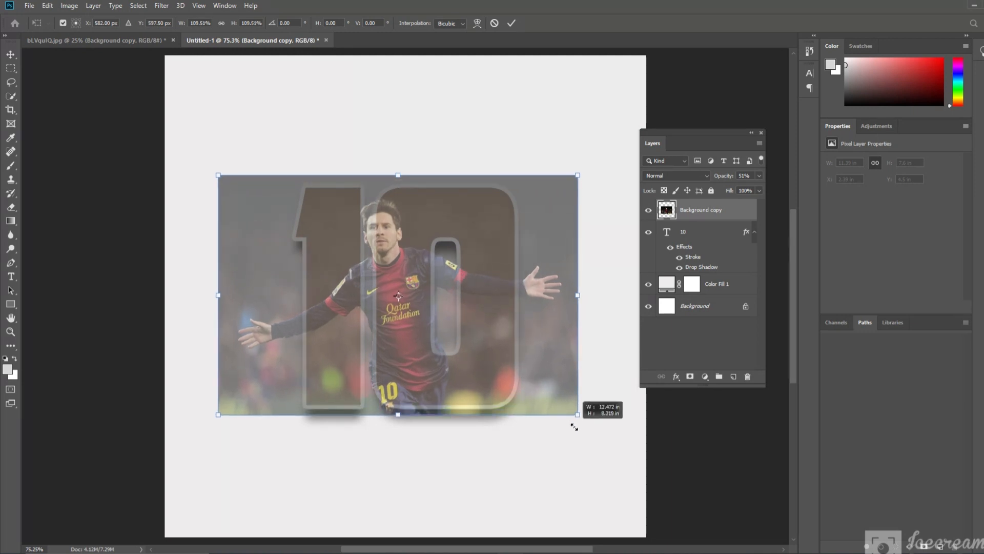
pyautogui.moveTo(519, 346); pyautogui.dragTo(538, 352)
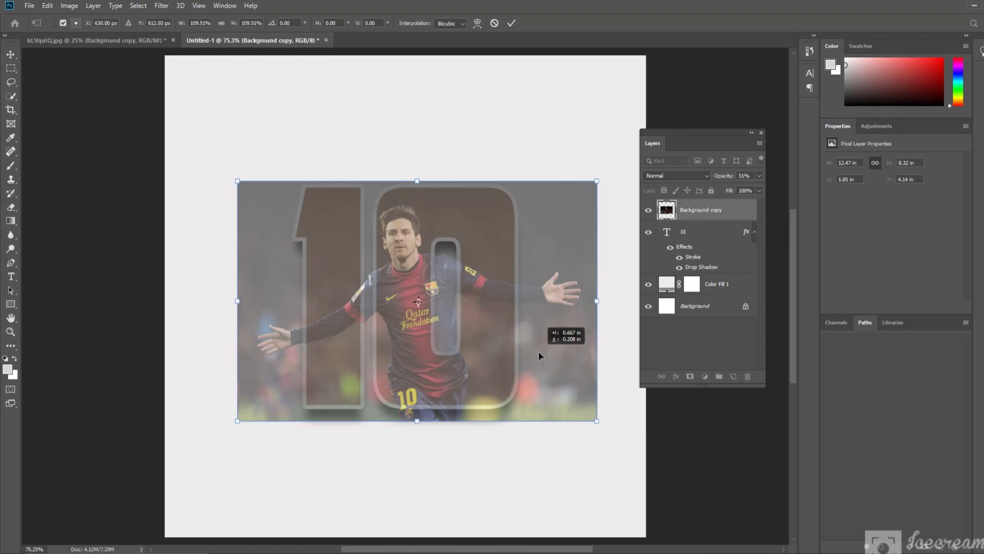
pyautogui.moveTo(538, 352); pyautogui.dragTo(538, 352)
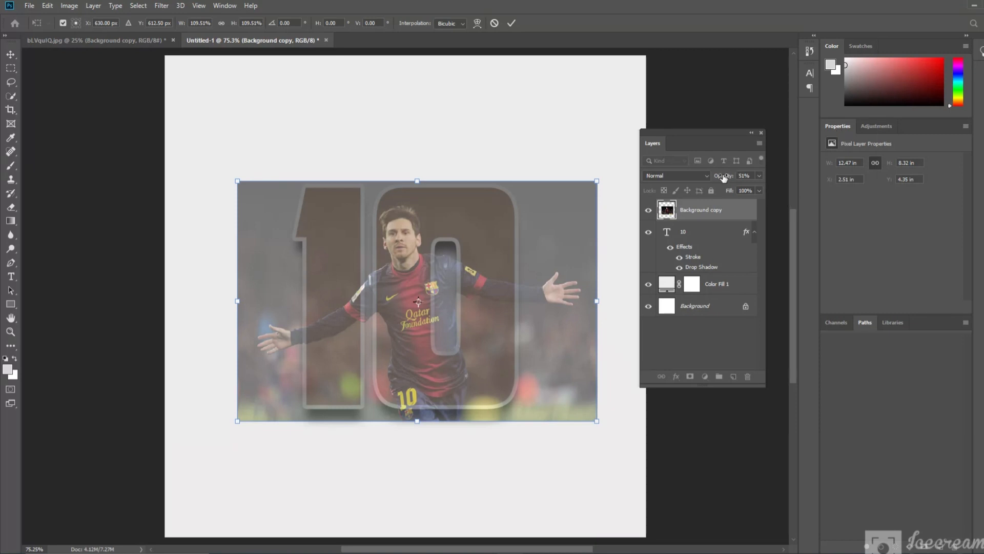
pyautogui.moveTo(722, 176); pyautogui.dragTo(781, 178)
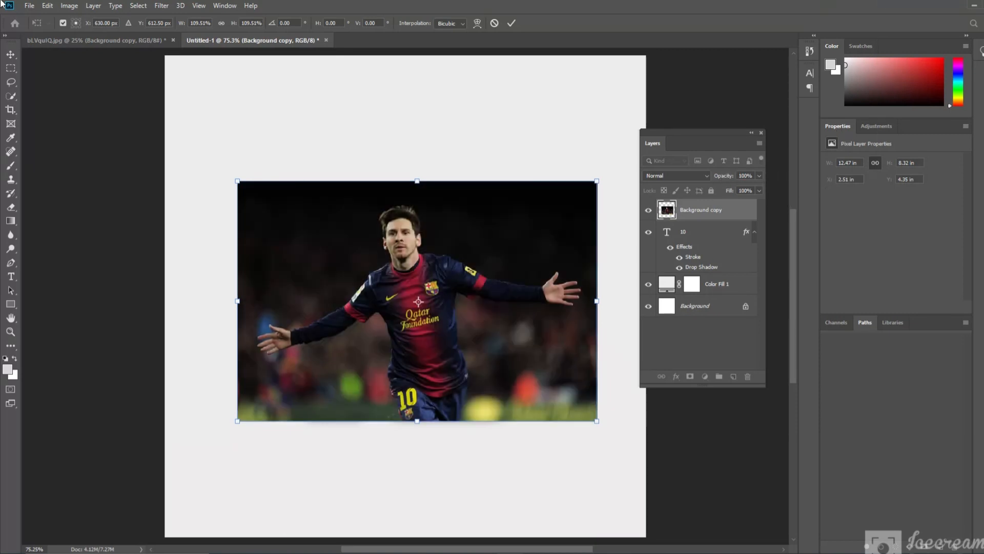
pyautogui.press('Return')
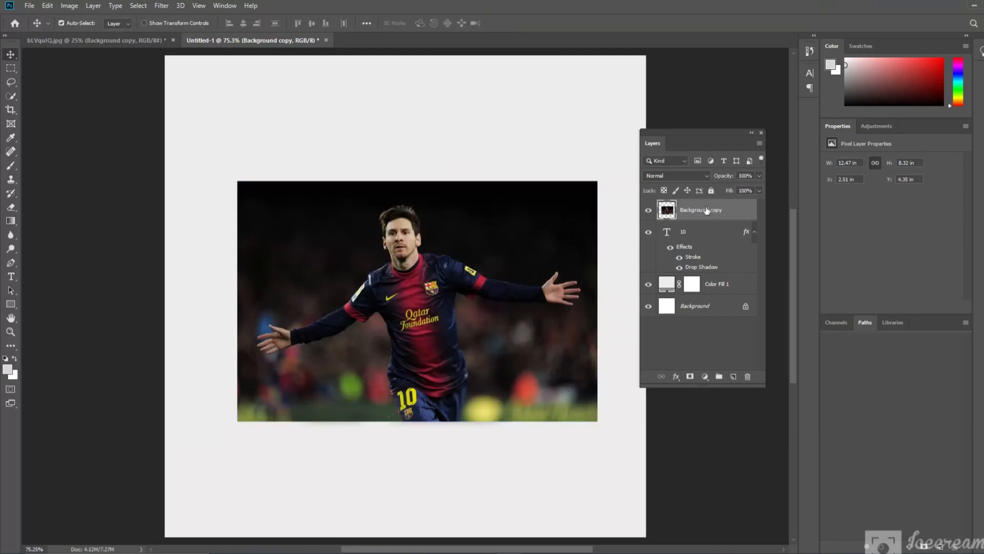
# Clip the photo layer to the number 10 text with a clipping mask and duplicate the clipped photo layer.
pyautogui.rightClick(694, 212)
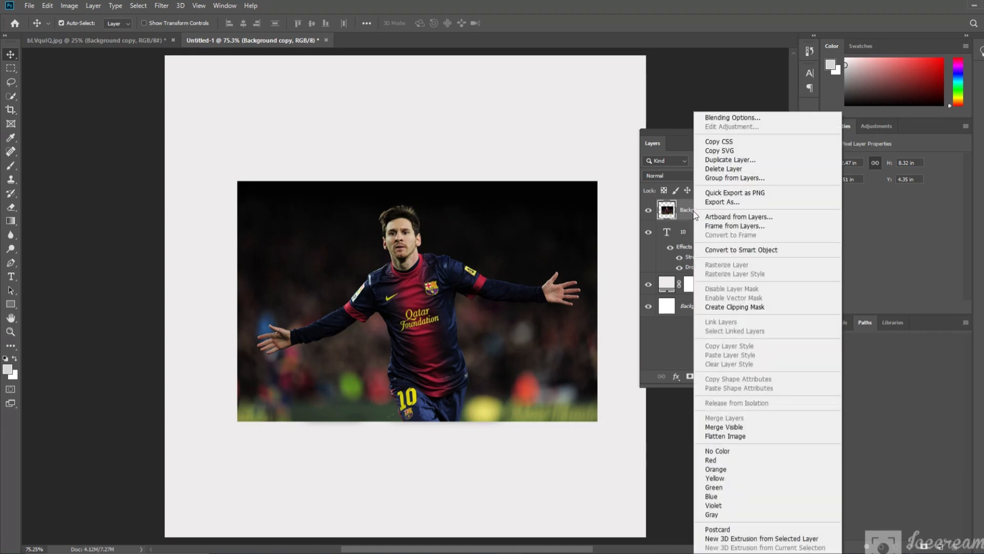
pyautogui.click(735, 307)
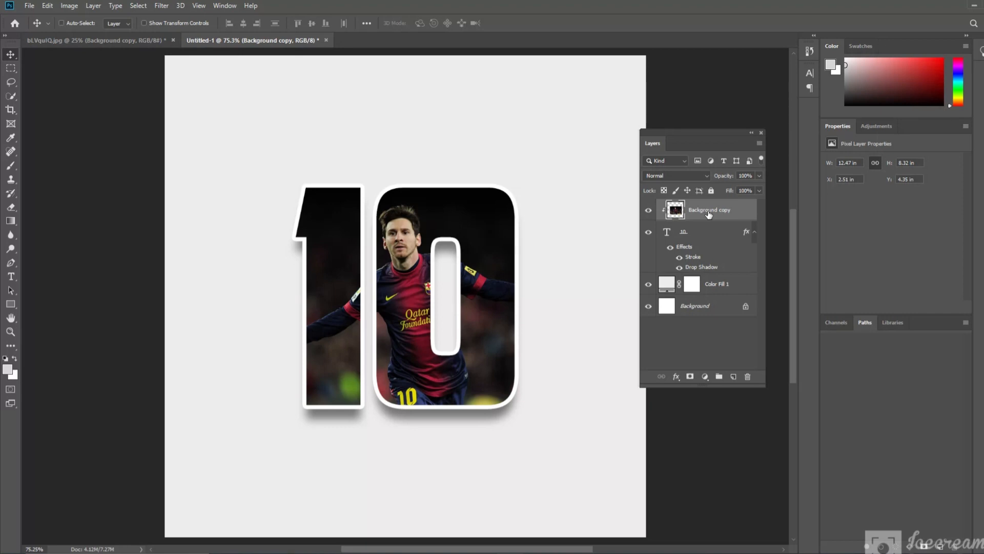
pyautogui.hotkey('ctrl', 'j')
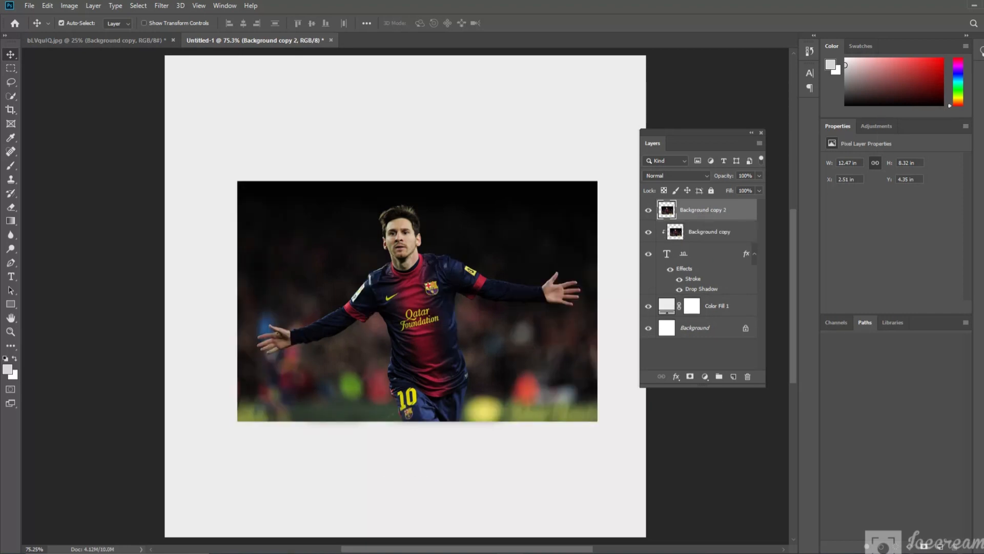
# Select the player with Select Subject on the duplicate photo and add a layer mask from that selection.
pyautogui.click(141, 6)
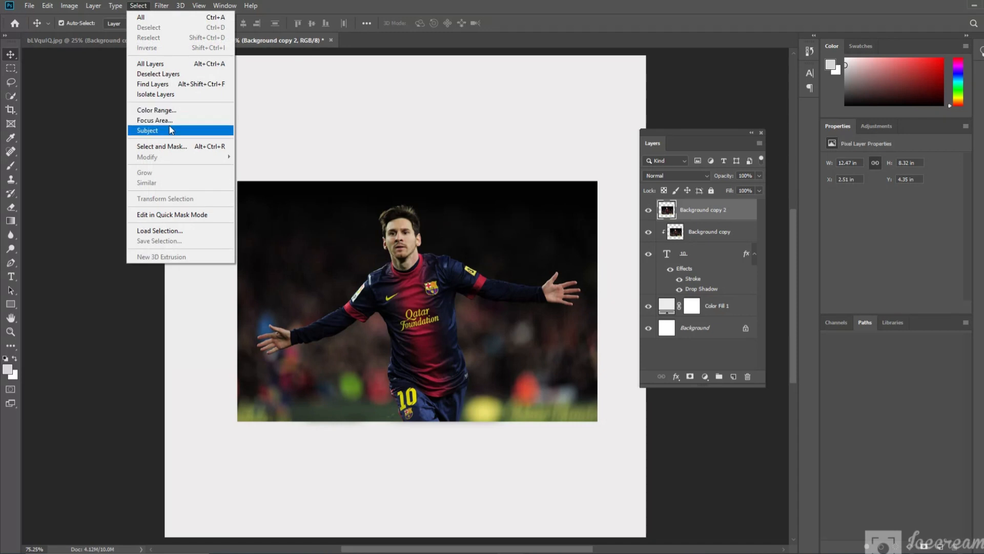
pyautogui.click(154, 131)
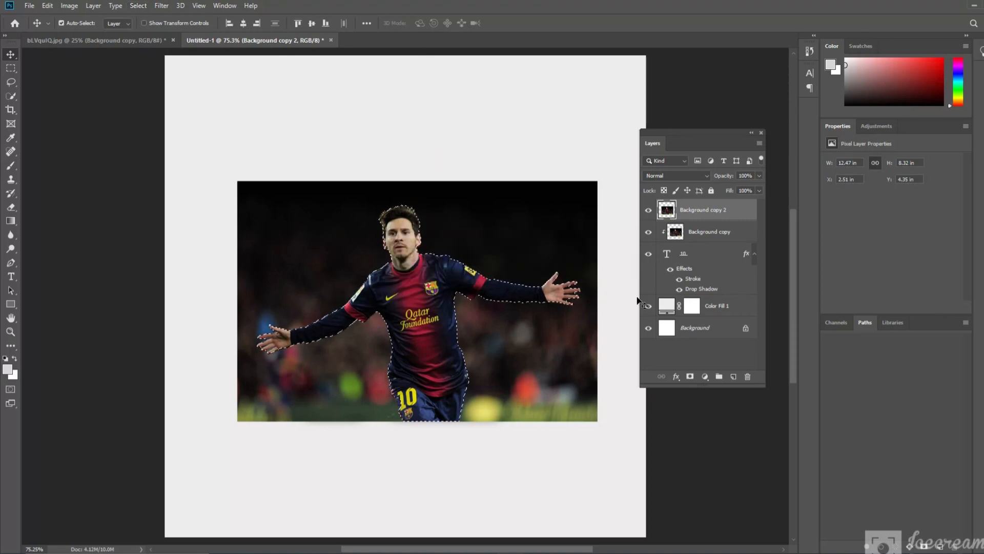
pyautogui.click(690, 376)
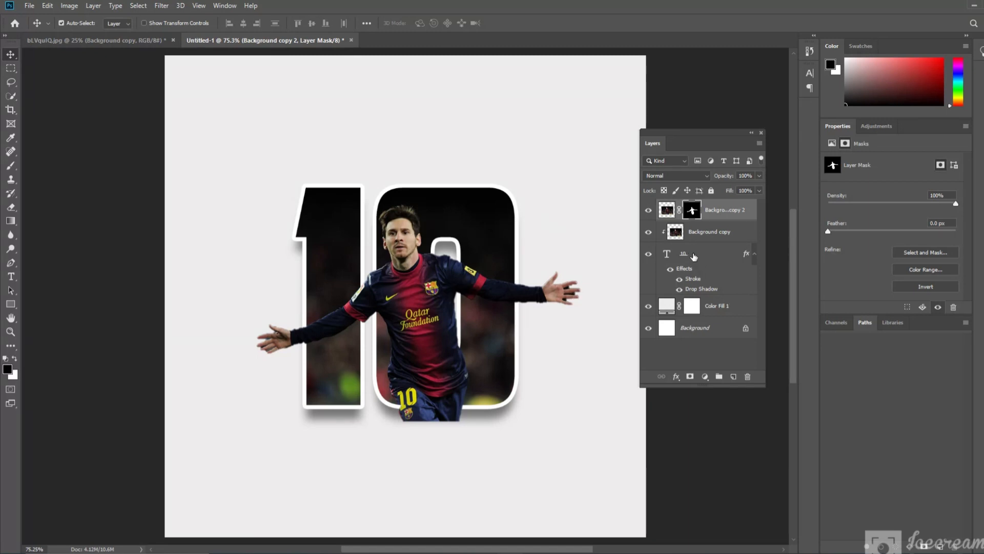
# Load the number 10 text's pixels as a selection and invert it to cover the area outside the digits.
pyautogui.click(694, 256)
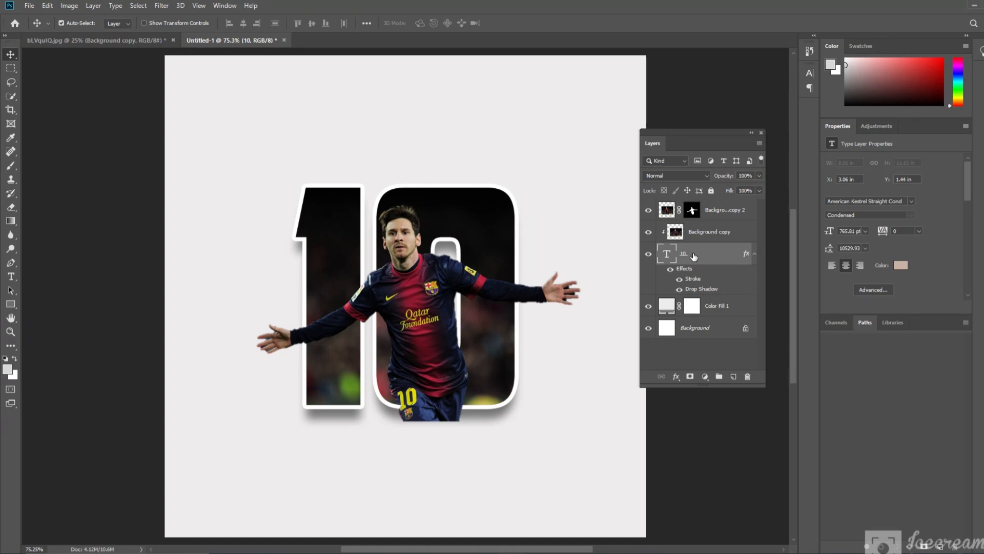
pyautogui.rightClick(665, 249)
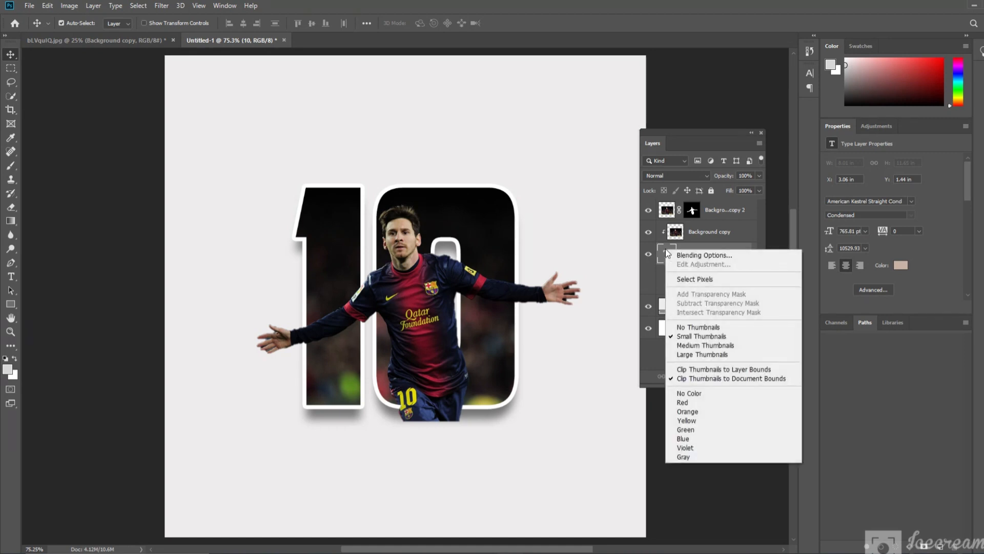
pyautogui.click(687, 278)
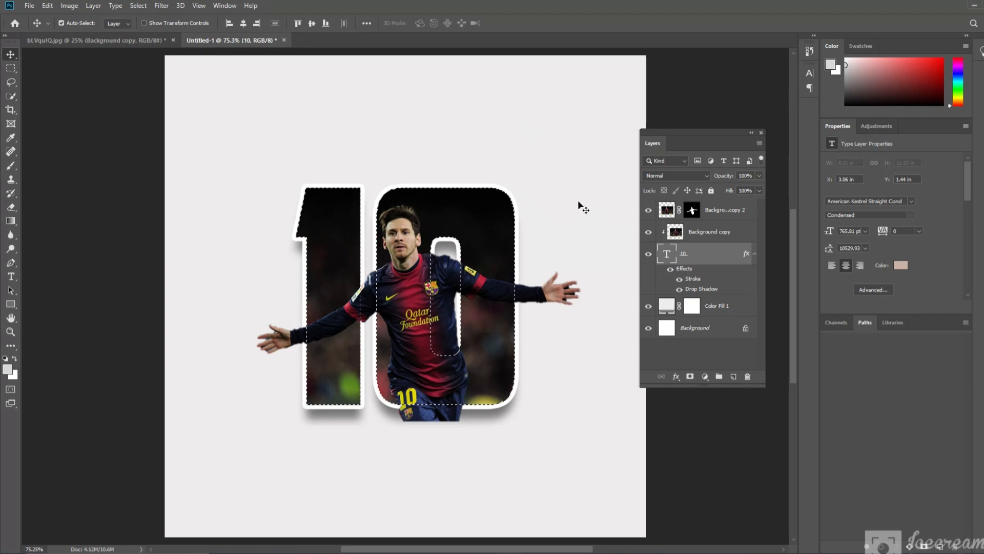
pyautogui.click(137, 7)
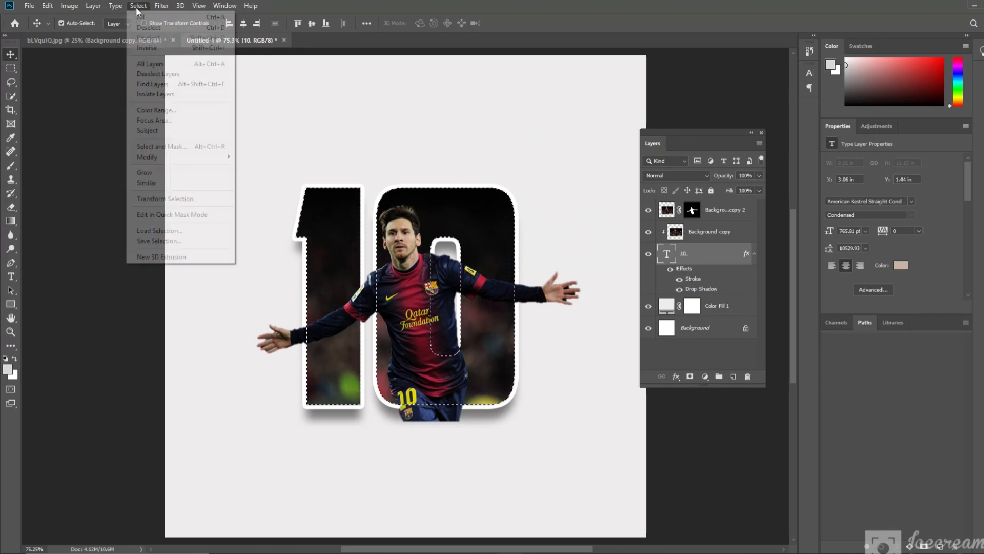
pyautogui.click(156, 54)
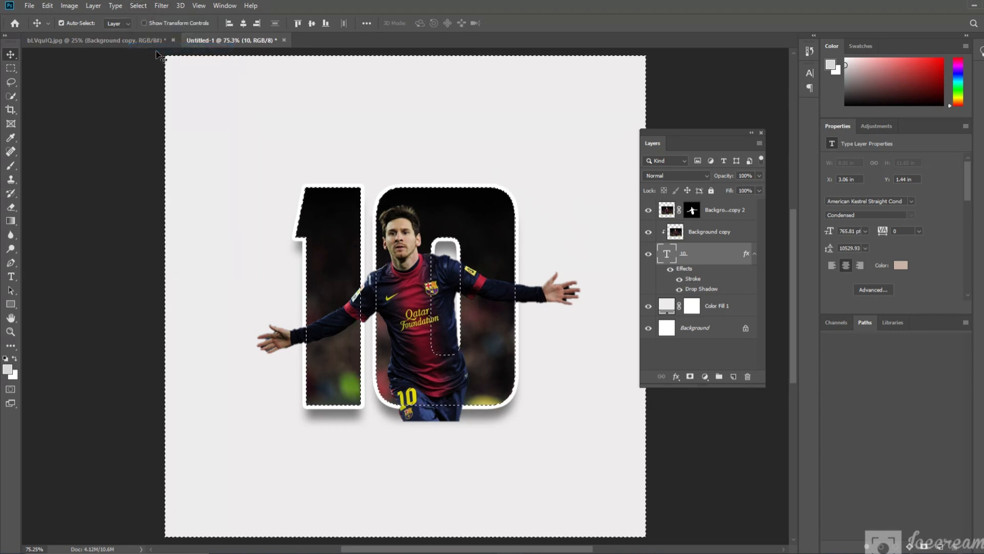
# Paint black on the cutout's layer mask with a 175 px hard round brush, hiding the arms and legs beyond the number's outer edges.
pyautogui.click(693, 211)
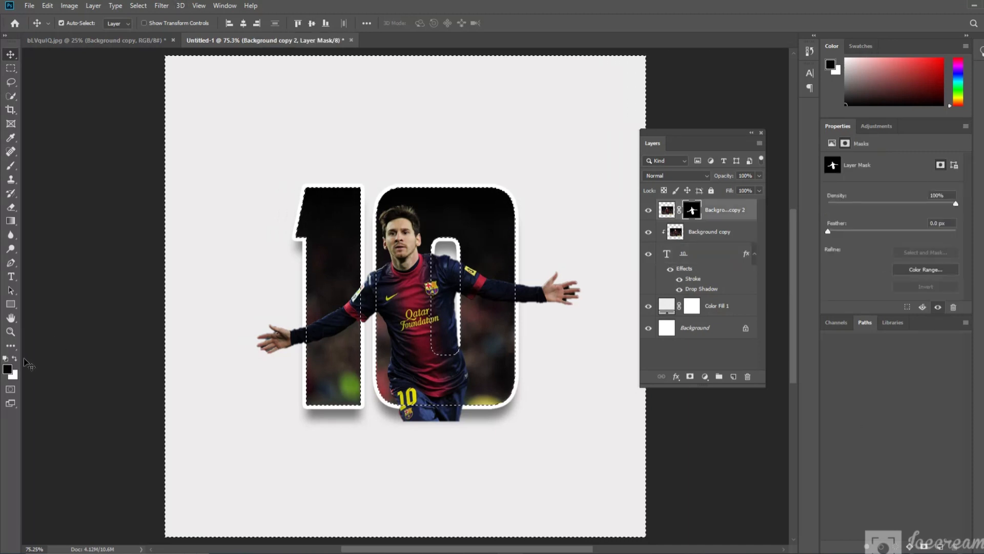
pyautogui.click(7, 369)
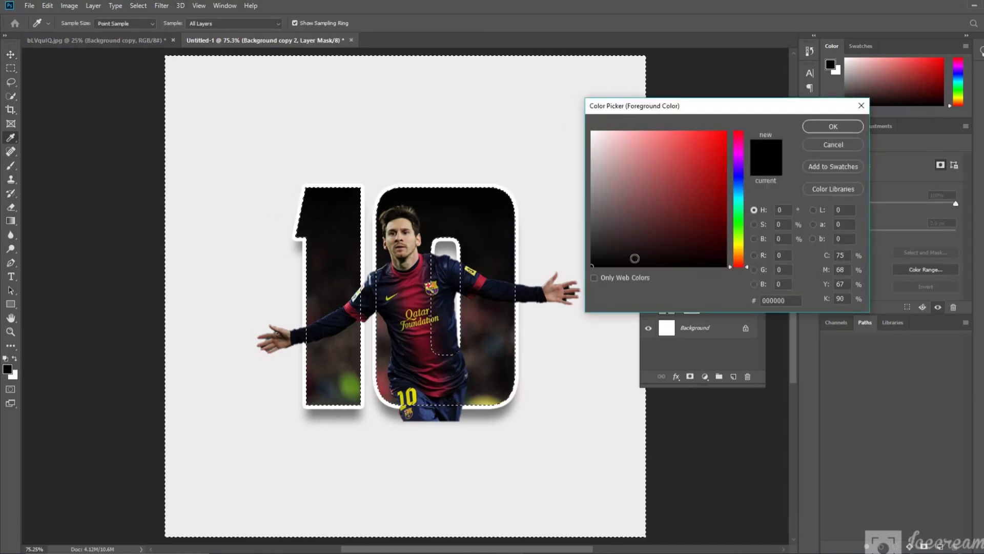
pyautogui.click(831, 126)
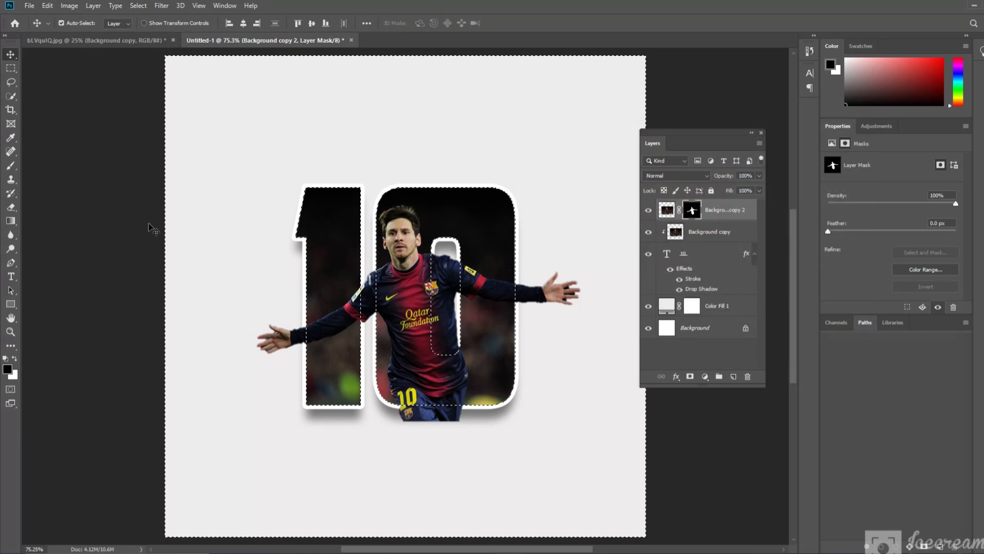
pyautogui.click(11, 168)
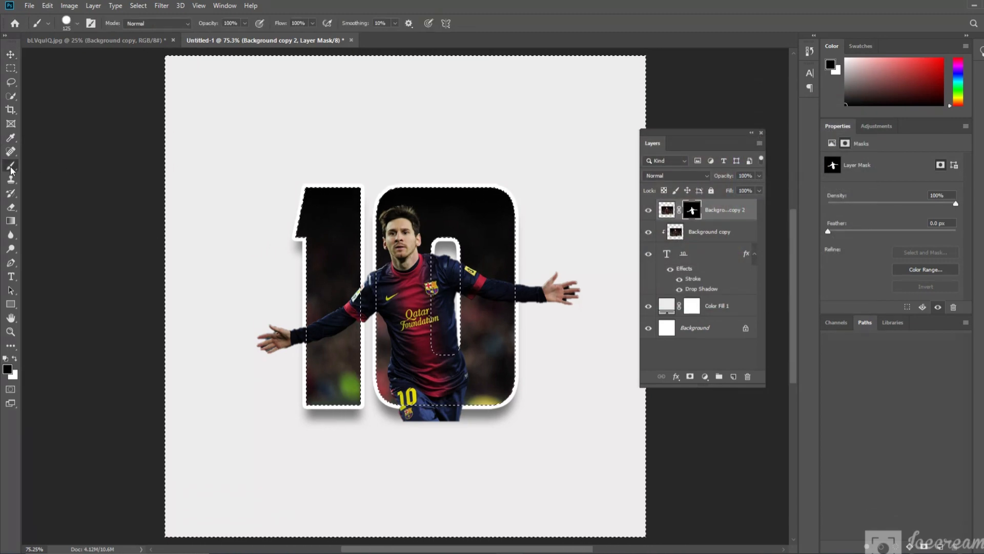
pyautogui.click(77, 24)
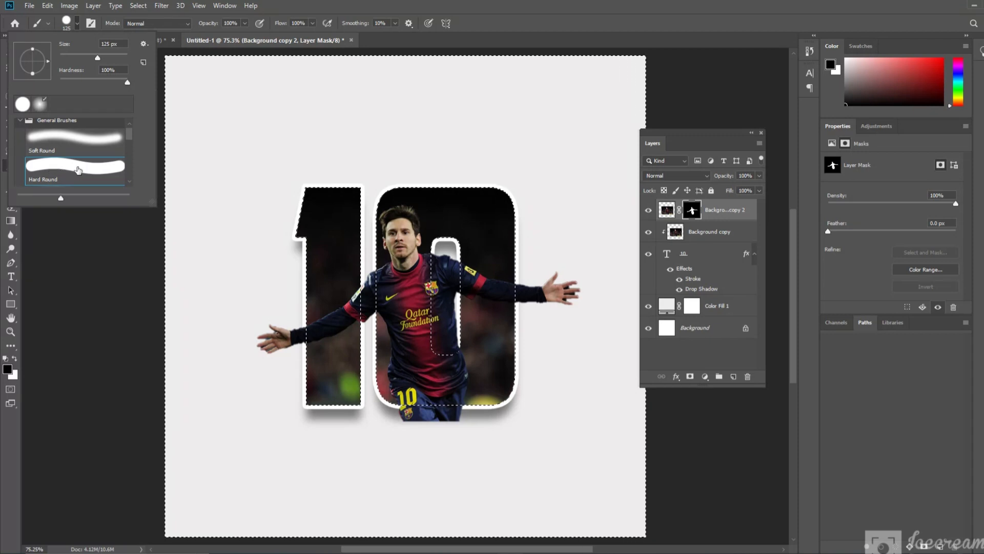
pyautogui.click(77, 23)
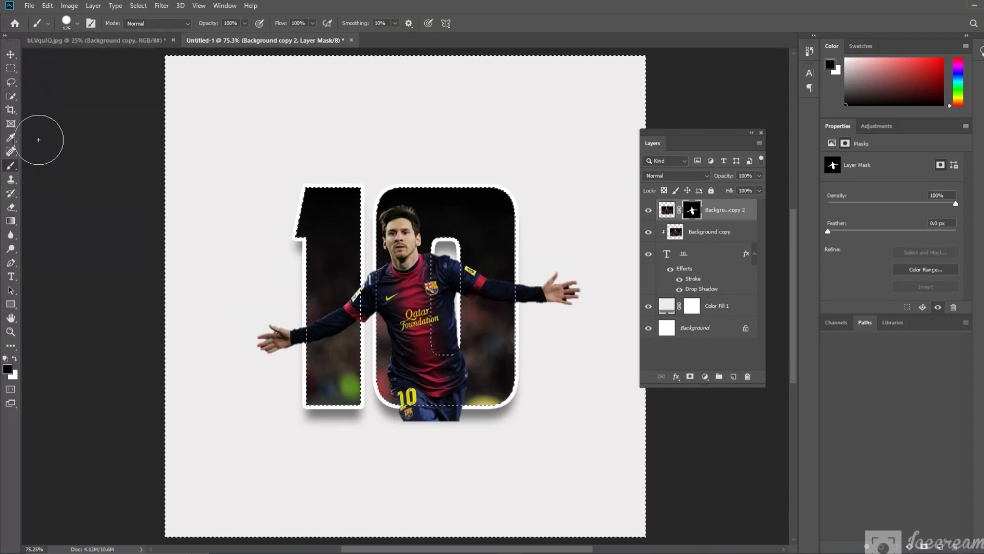
pyautogui.press(']')
pyautogui.press(']')
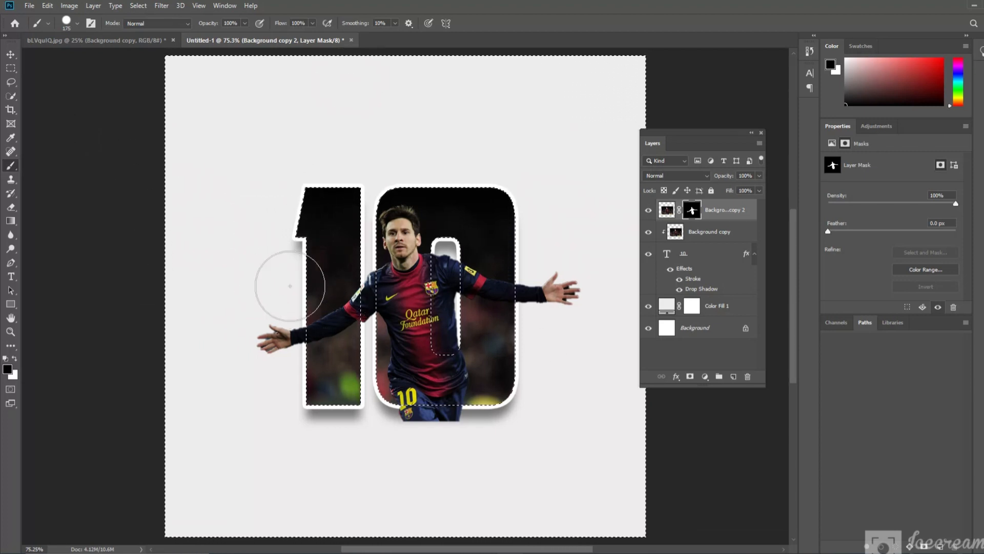
pyautogui.moveTo(290, 287)
pyautogui.mouseDown()
pyautogui.moveTo(287, 398)
pyautogui.moveTo(278, 340)
pyautogui.moveTo(281, 379)
pyautogui.moveTo(323, 398)
pyautogui.moveTo(472, 419)
pyautogui.moveTo(409, 418)
pyautogui.moveTo(450, 398)
pyautogui.mouseUp()
pyautogui.moveTo(511, 368)
pyautogui.mouseDown()
pyautogui.moveTo(523, 207)
pyautogui.moveTo(559, 284)
pyautogui.moveTo(557, 307)
pyautogui.mouseUp()
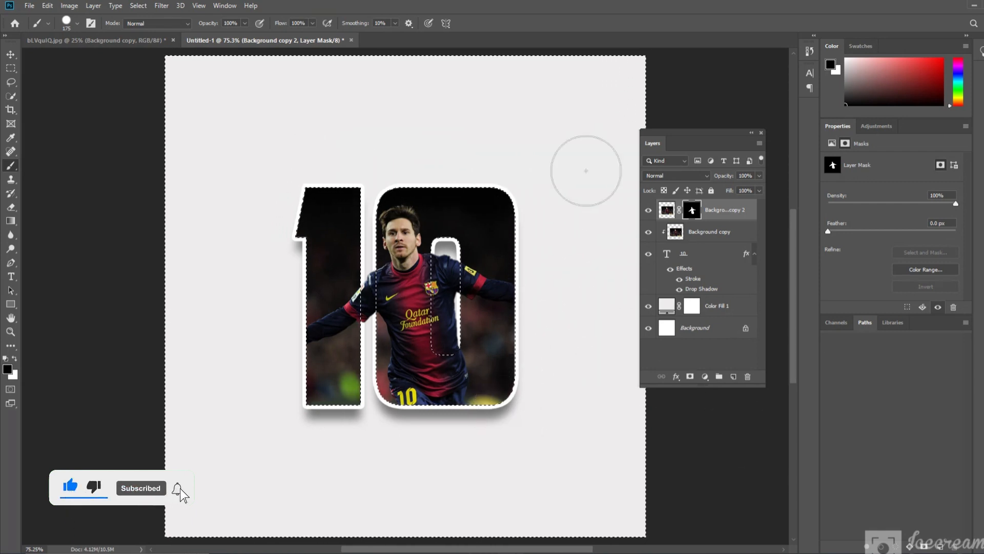
# Switch to the Move tool and clear the selection.
pyautogui.click(14, 55)
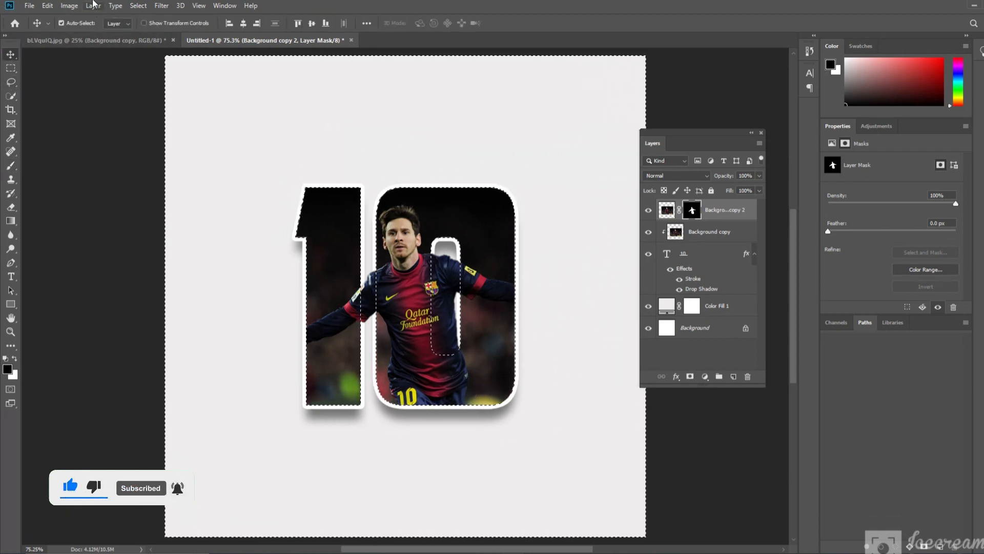
pyautogui.click(137, 6)
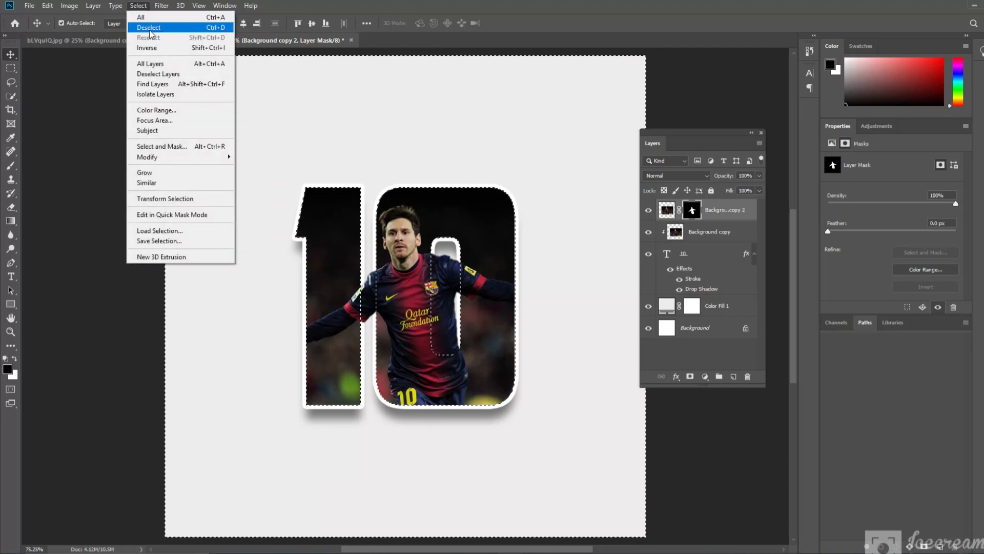
pyautogui.click(150, 27)
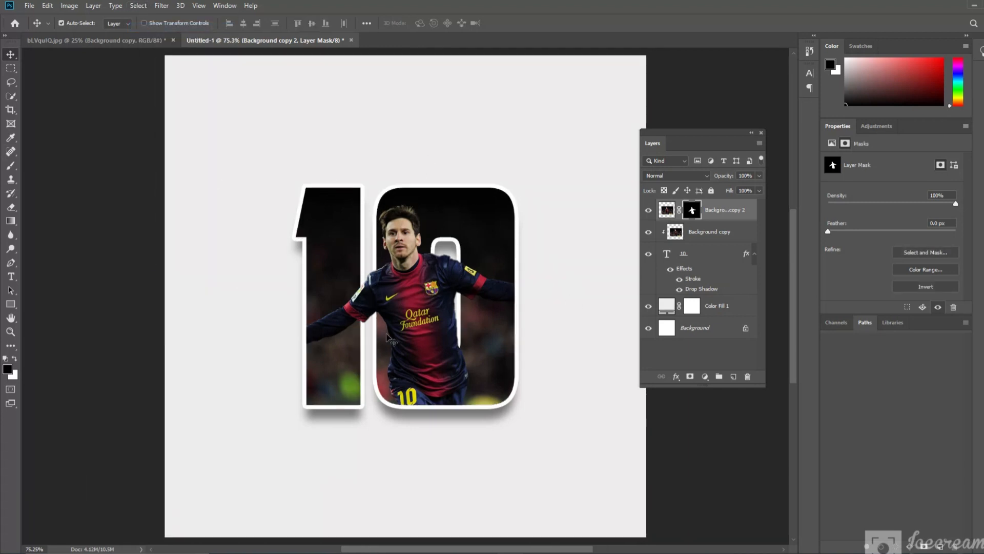